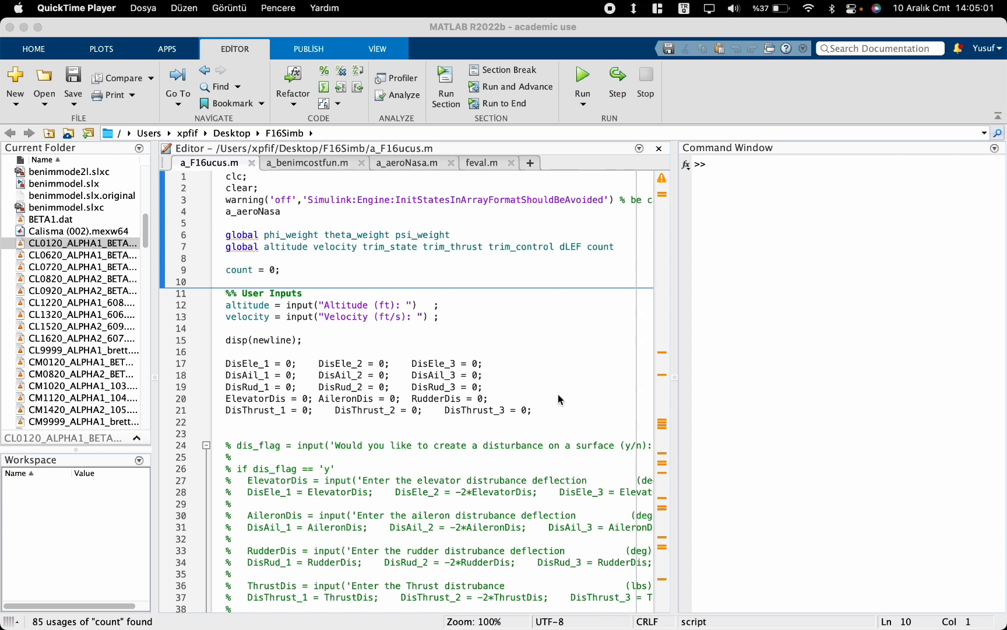
Step: Read through the a_F16ucus.m script from the user inputs to the Linearize section
scroll(558, 394, down, 20)
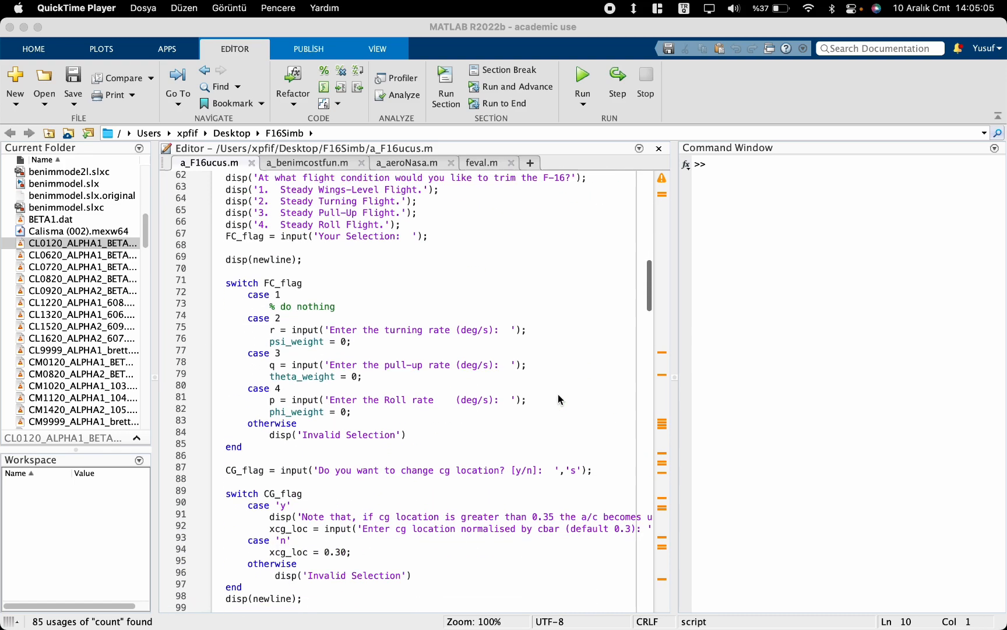
scroll(558, 394, down, 15)
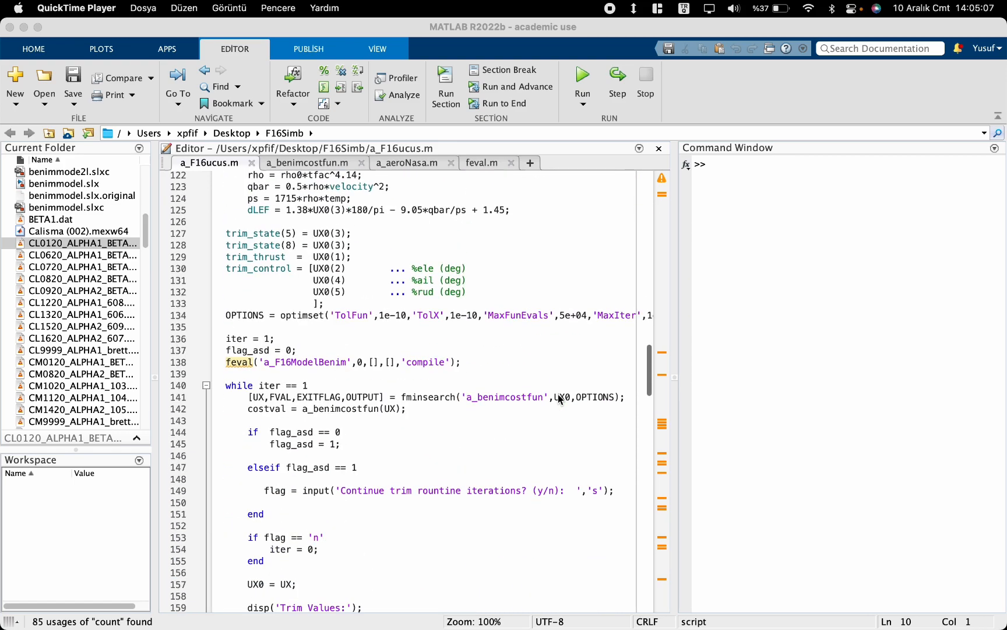
scroll(558, 394, down, 3)
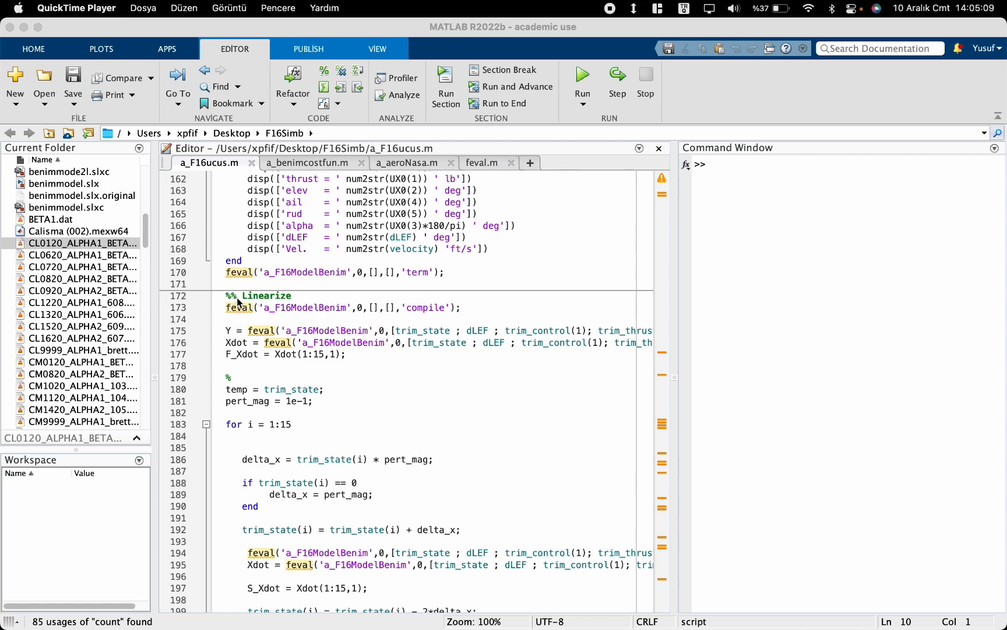
click(239, 306)
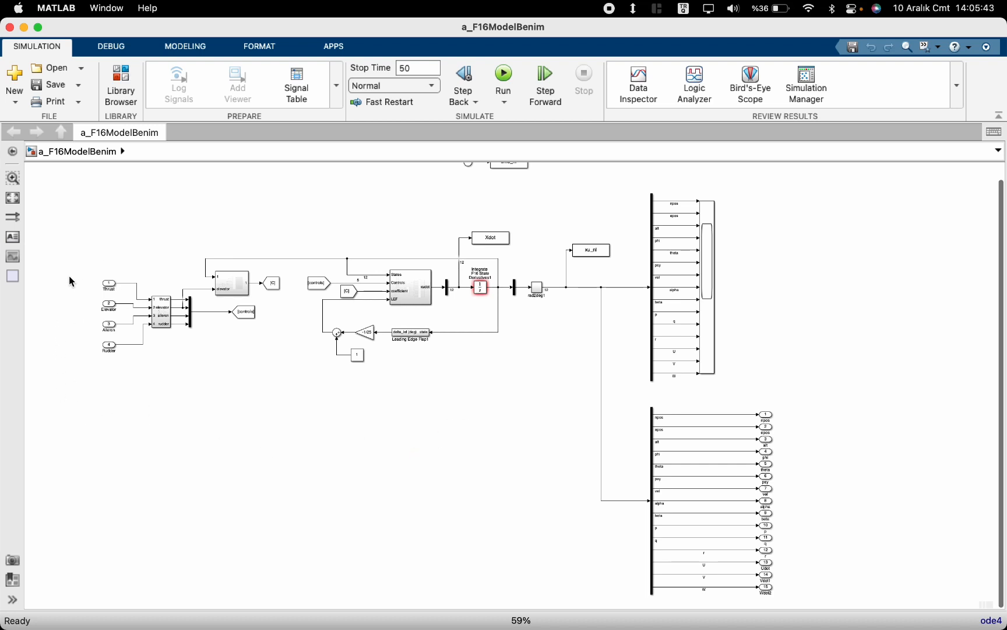
Step: Examine the thrust, elevator, aileron and rudder input ports and the state output ports of the a_F16ModelBenim model
drag(72, 272, 107, 396)
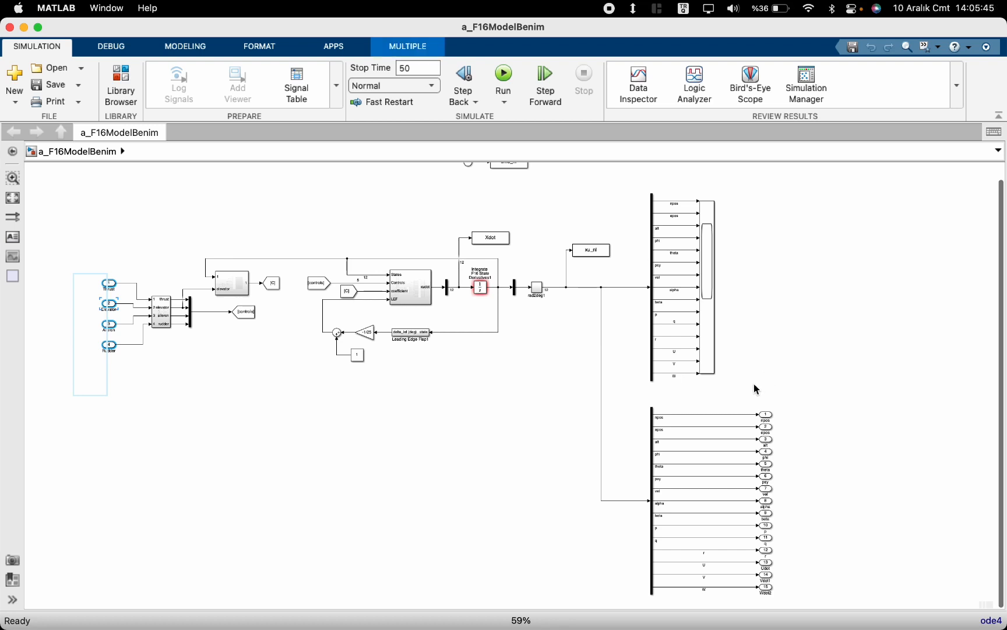
drag(746, 389, 784, 591)
click(784, 591)
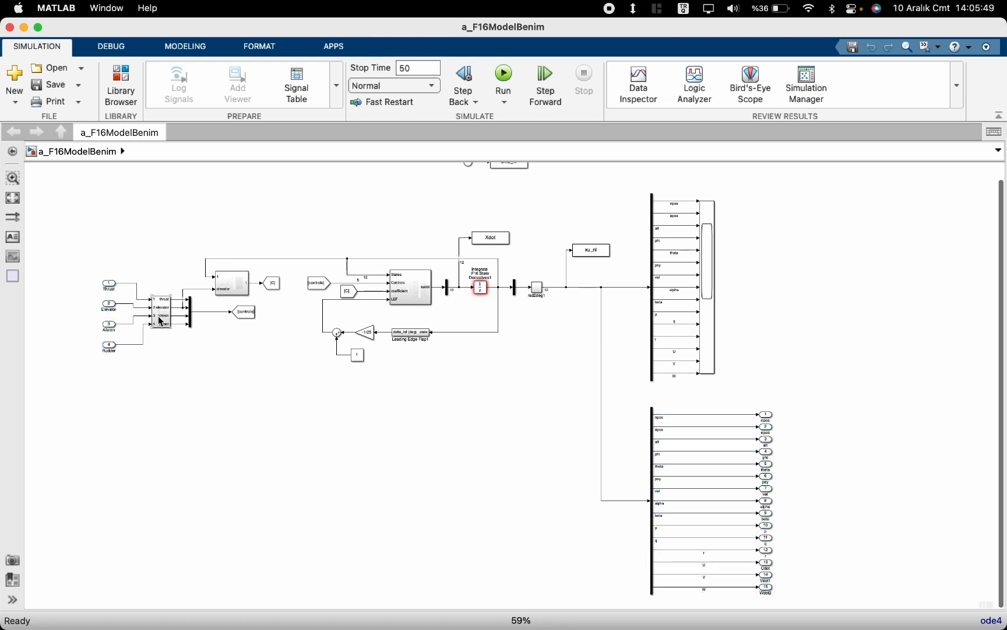
drag(126, 364, 83, 265)
click(245, 366)
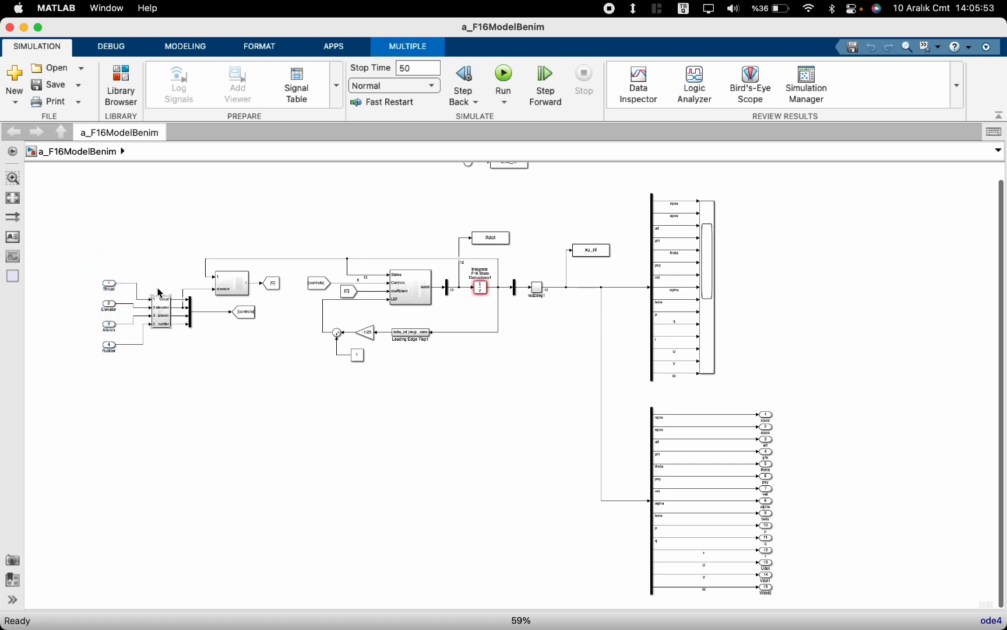
Step: Examine the subsystem that feeds the [C] Goto tag, together with that tag
click(205, 268)
click(227, 287)
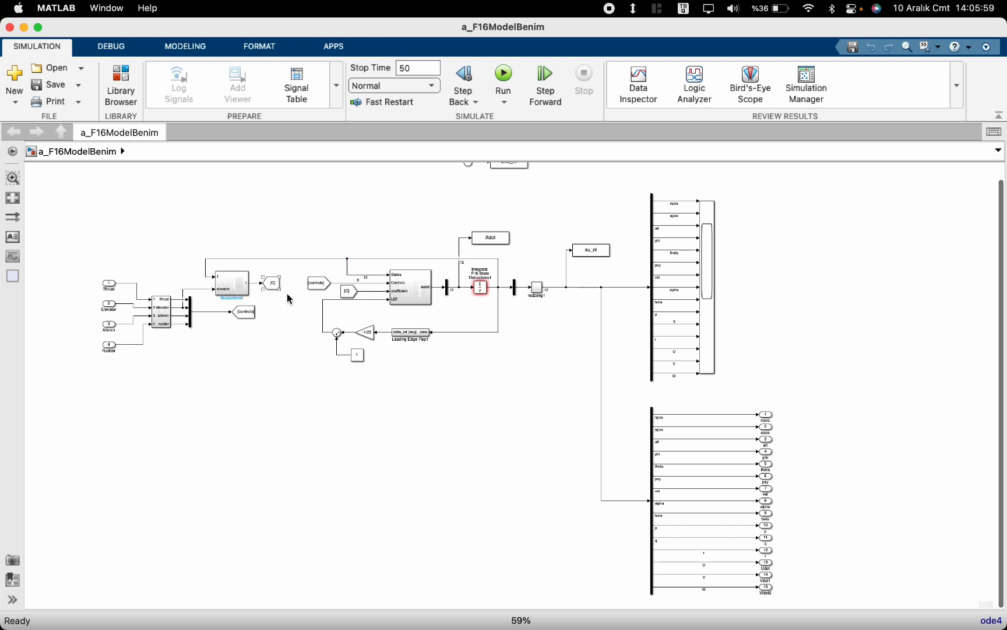
click(273, 283)
shift+click(232, 278)
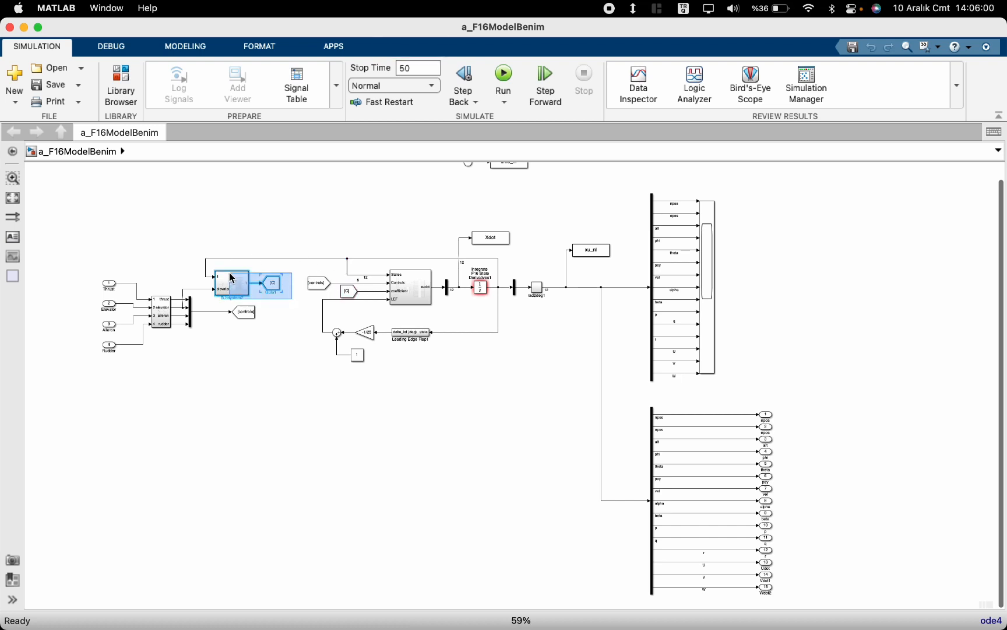
click(285, 330)
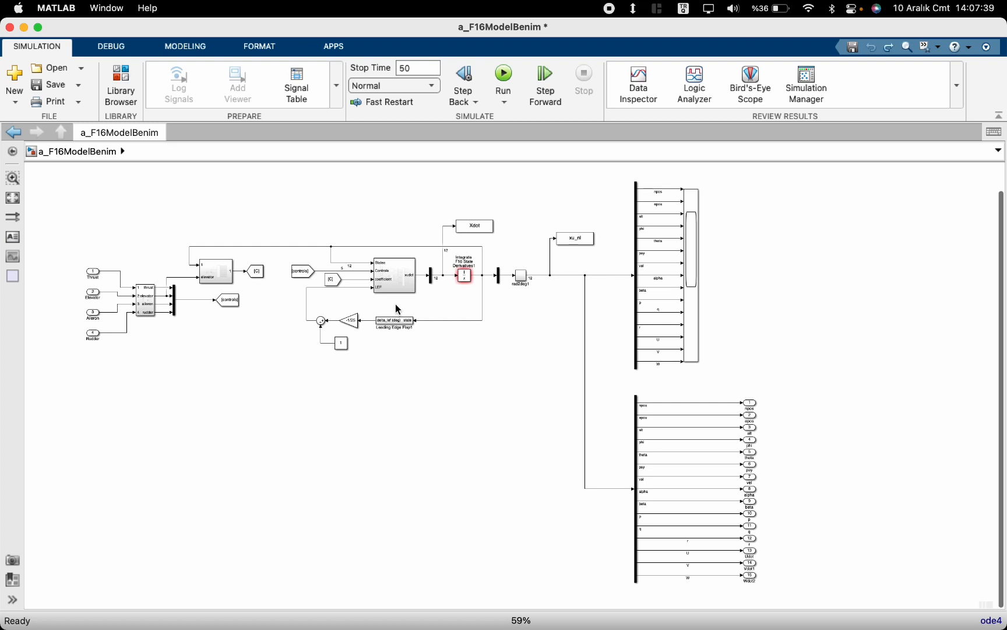
Step: Examine the subsystem that computes the state derivatives and the scope that receives the individual state signals
click(400, 288)
click(456, 307)
drag(720, 371, 658, 178)
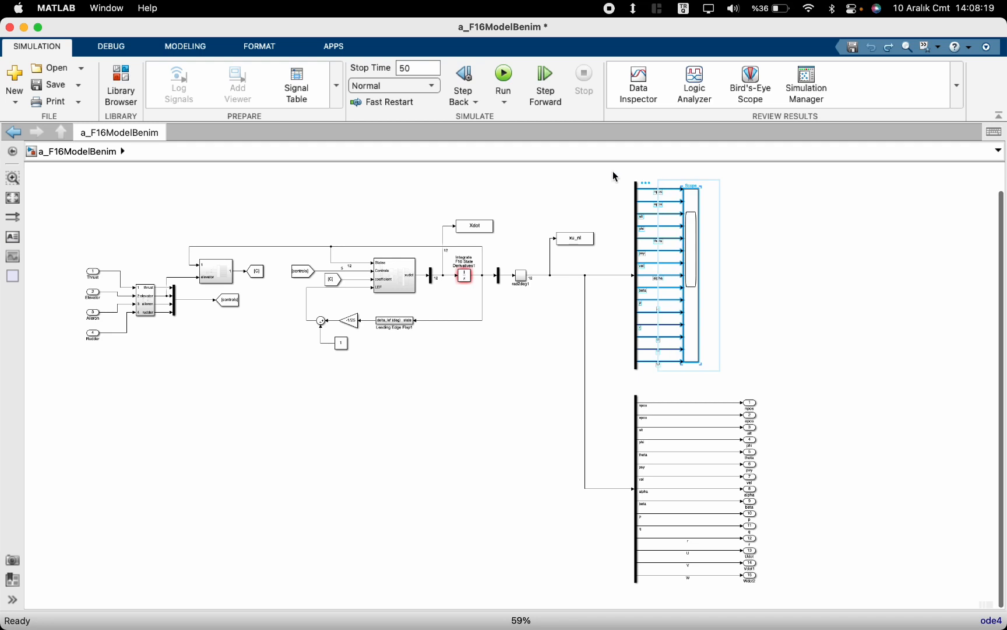
Step: Open Subsystem1 and examine its force and moment coefficient block group and the large state-derivative block with its inputs
double_click(396, 271)
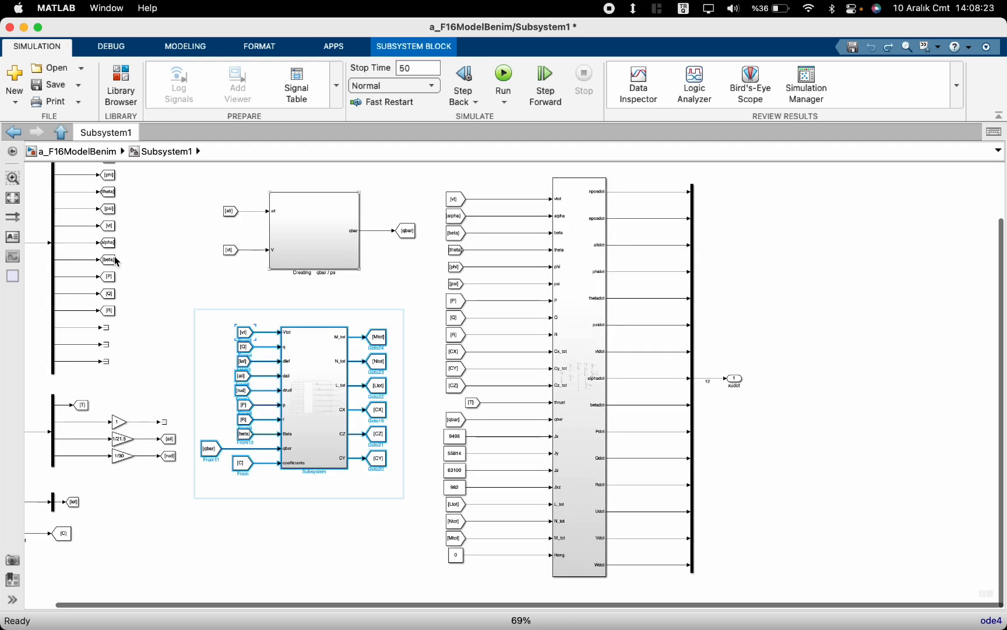
drag(187, 315, 421, 502)
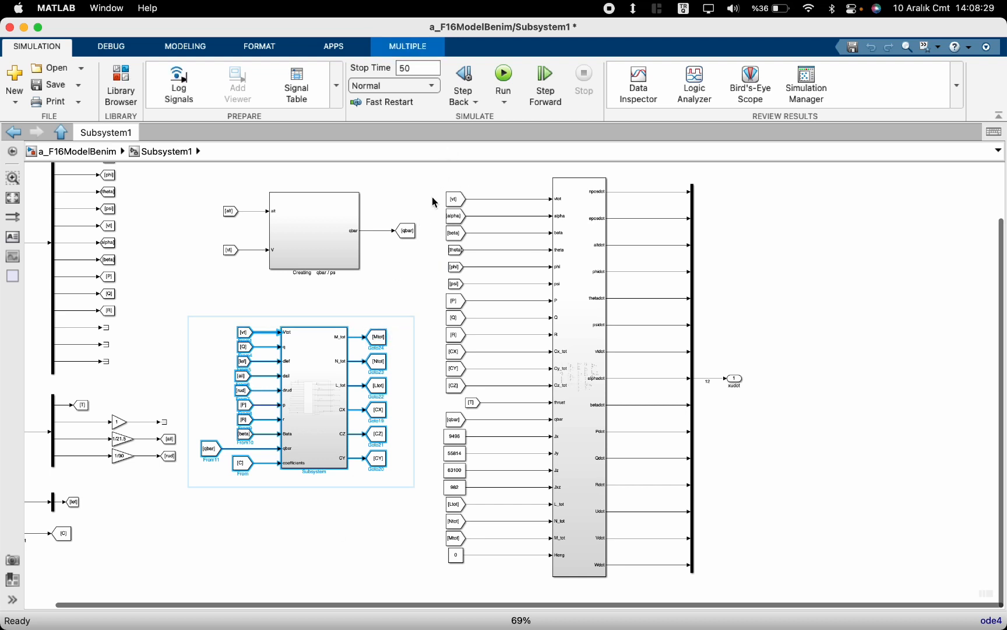
drag(432, 171, 736, 570)
click(736, 571)
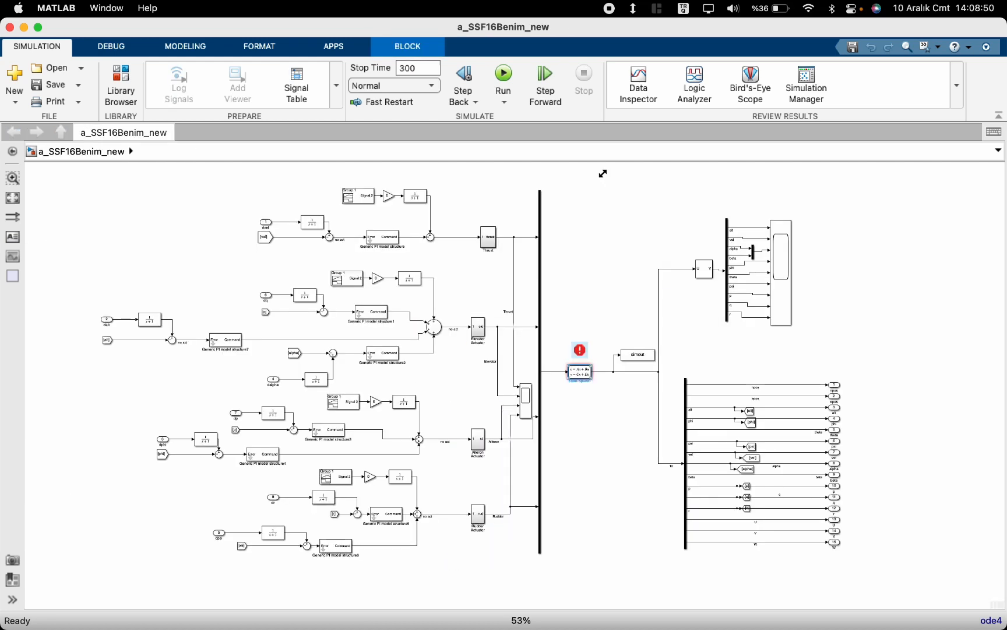
Step: Inspect the A, B, C and D matrix parameters of the State-Space block in the a_SSF16Benim_new model
click(225, 281)
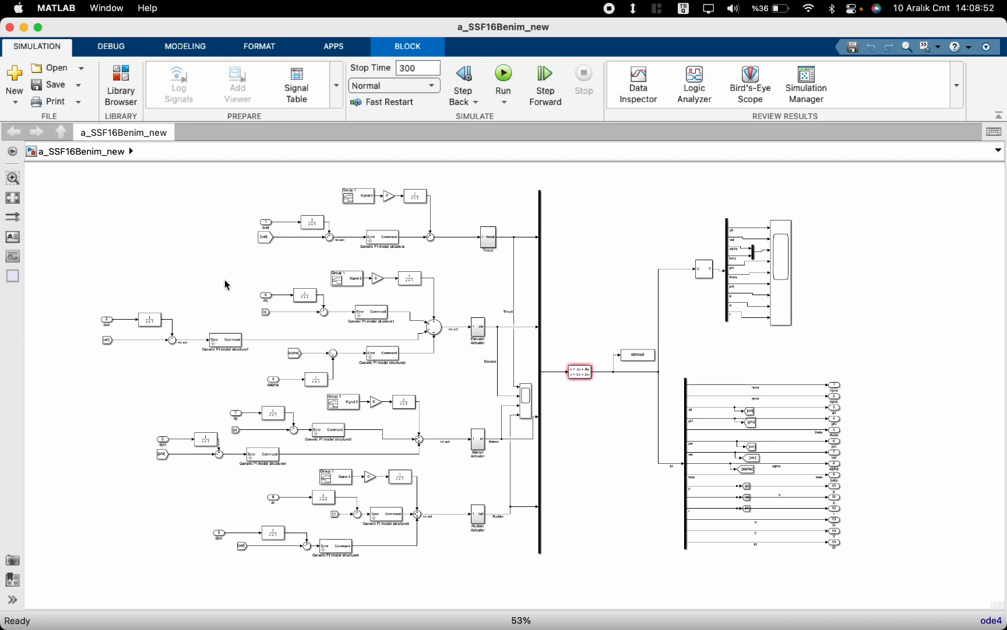
click(582, 373)
double_click(581, 374)
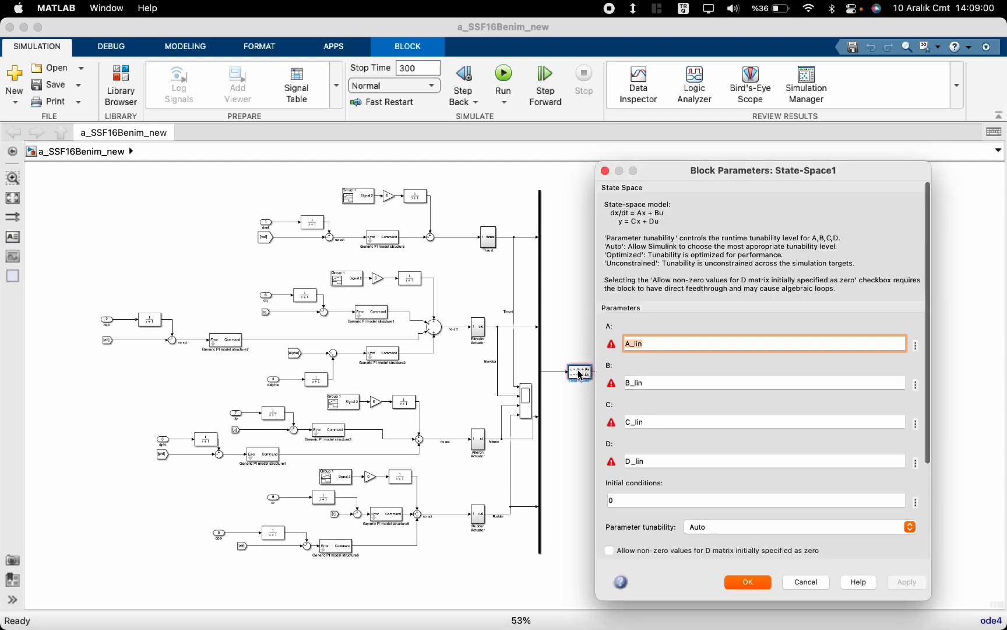
click(748, 582)
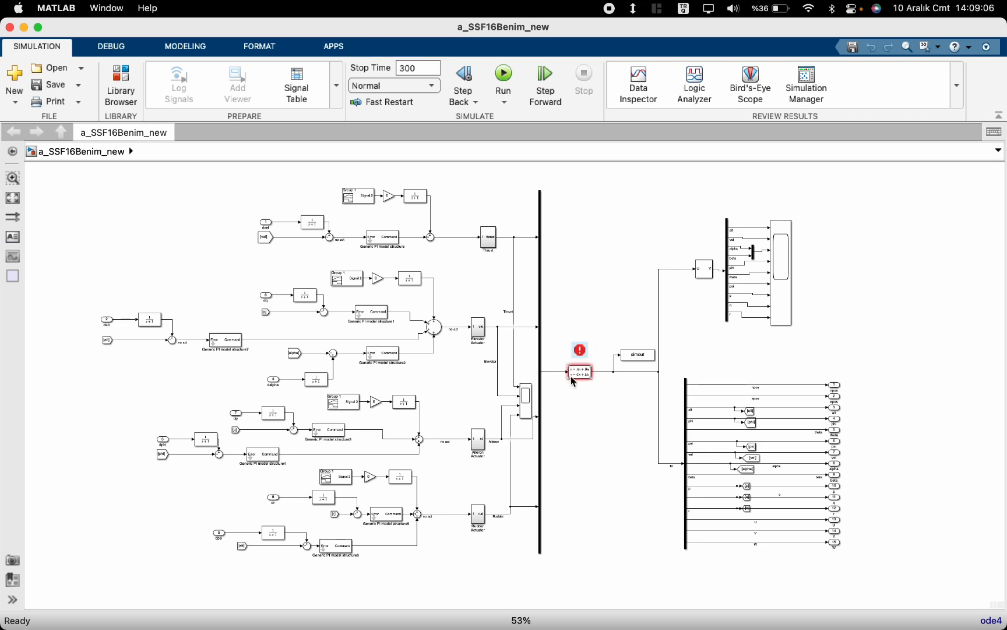
Step: Examine the controller blocks ahead of the actuators and trace the altitude Goto tag to its matching From block
drag(141, 187, 97, 205)
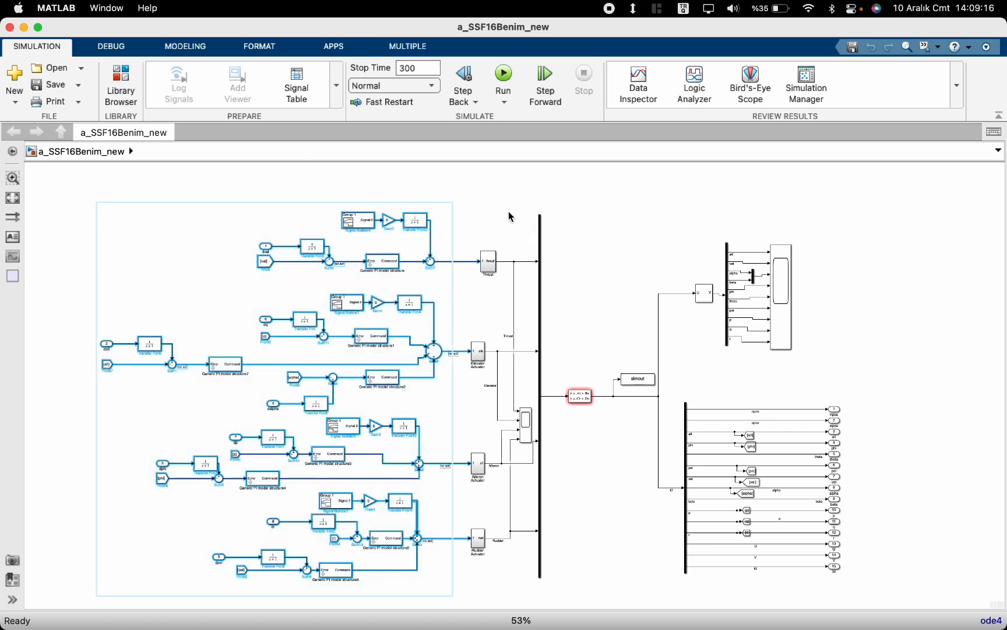
click(548, 218)
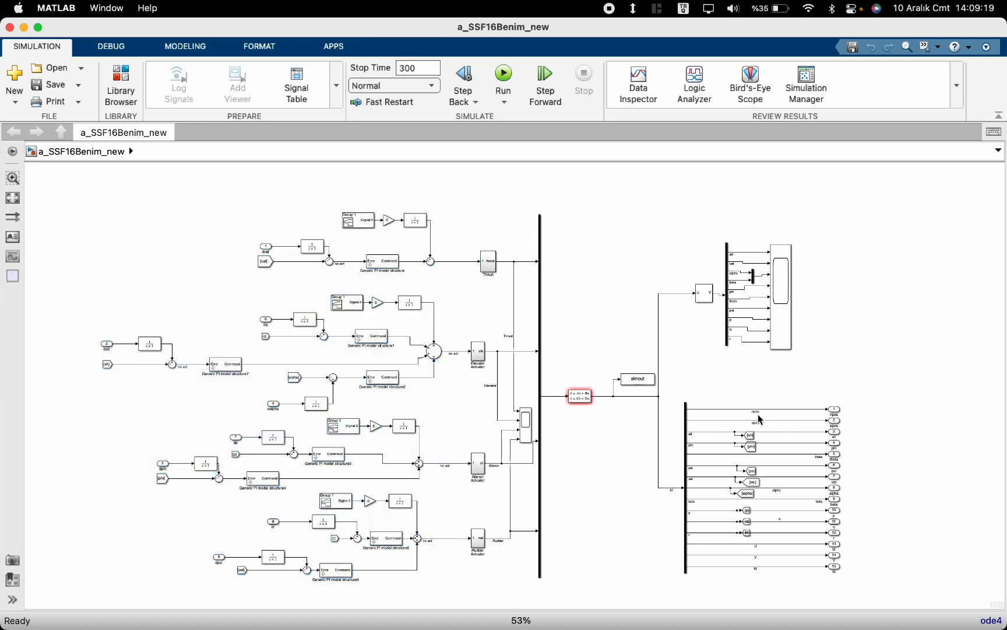
click(749, 436)
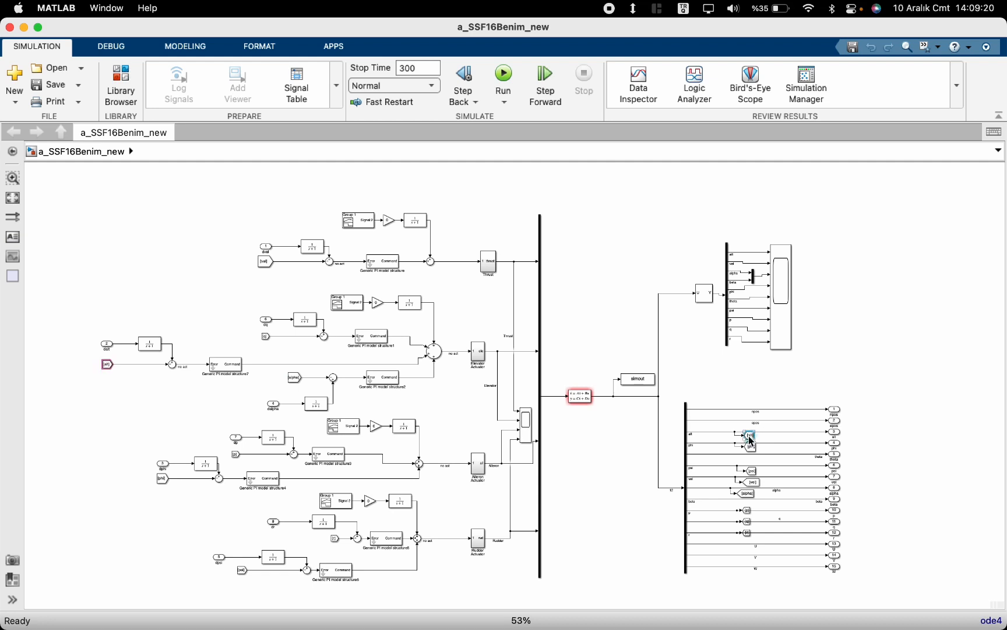
click(97, 378)
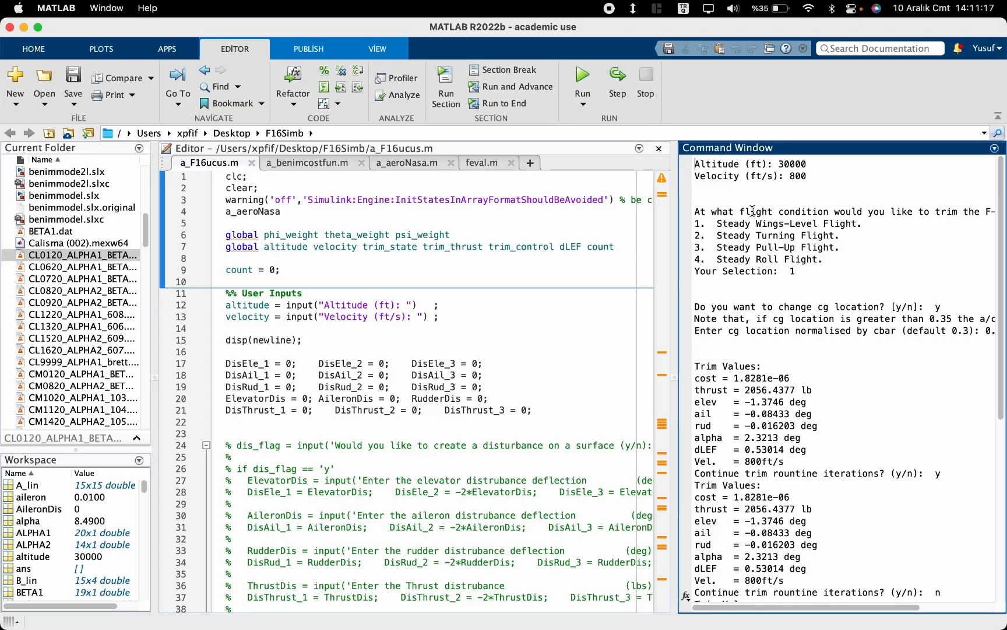
Step: Review the altitude and velocity entries and the flight condition choices in the a_F16ucus run output
drag(740, 165, 798, 182)
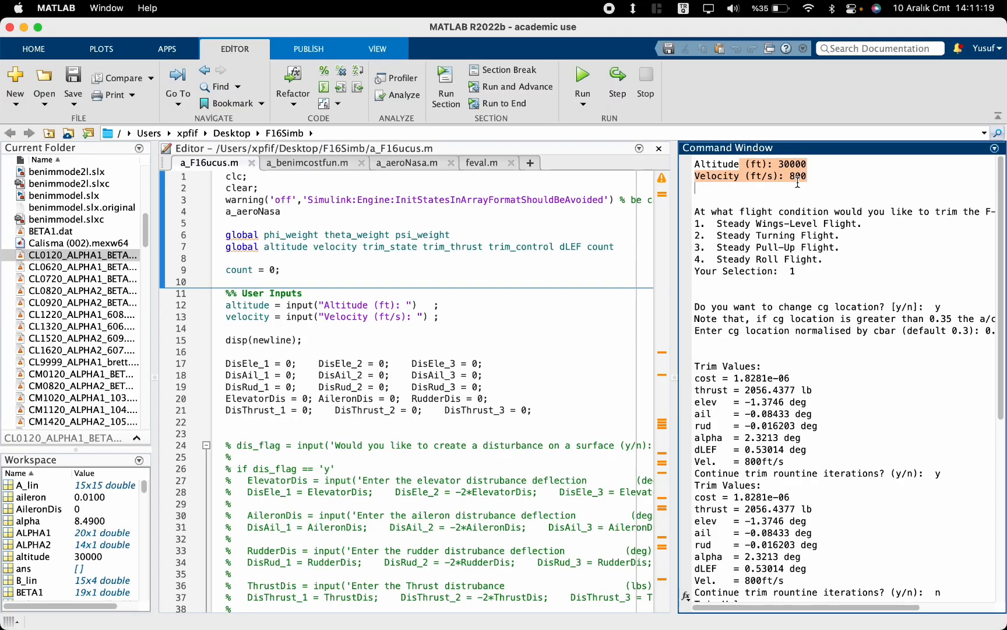
click(806, 183)
drag(718, 226, 735, 266)
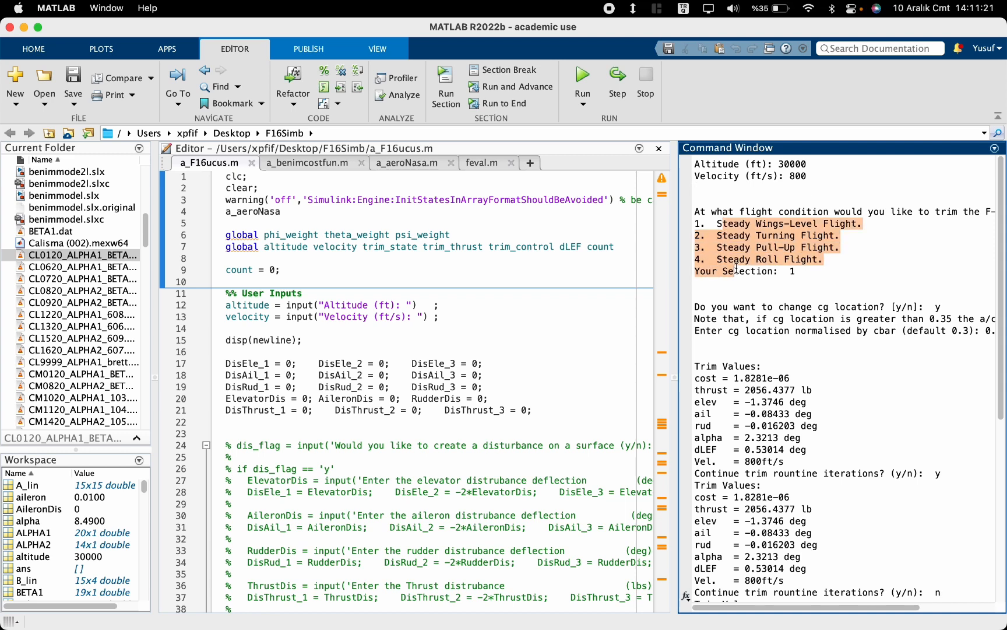
click(734, 267)
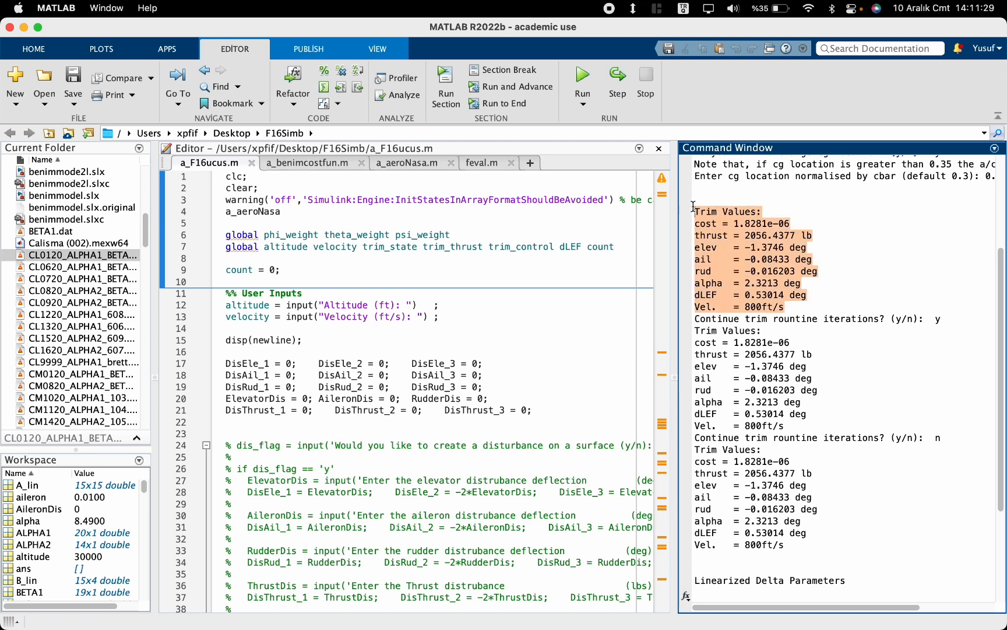
Step: Review the first trim values block and the Linearized Delta Parameters list in the run output
click(693, 207)
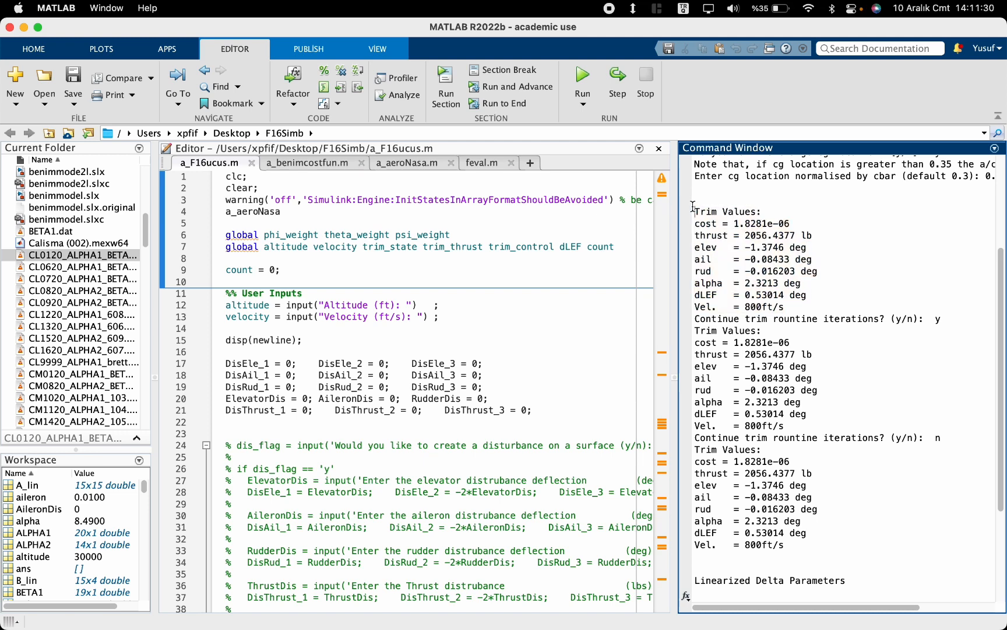
drag(693, 206, 792, 297)
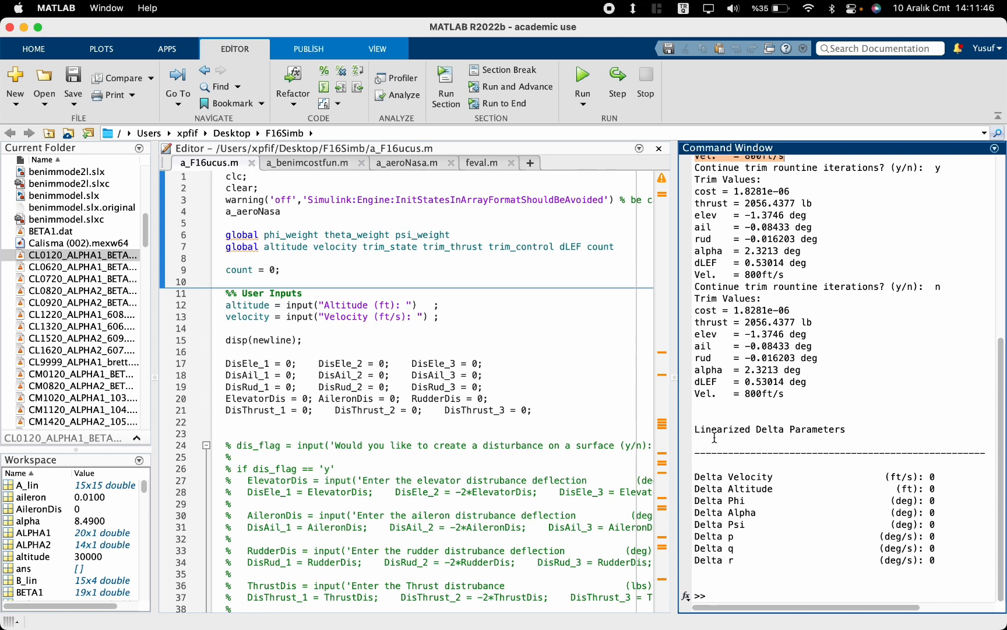
drag(694, 429, 961, 558)
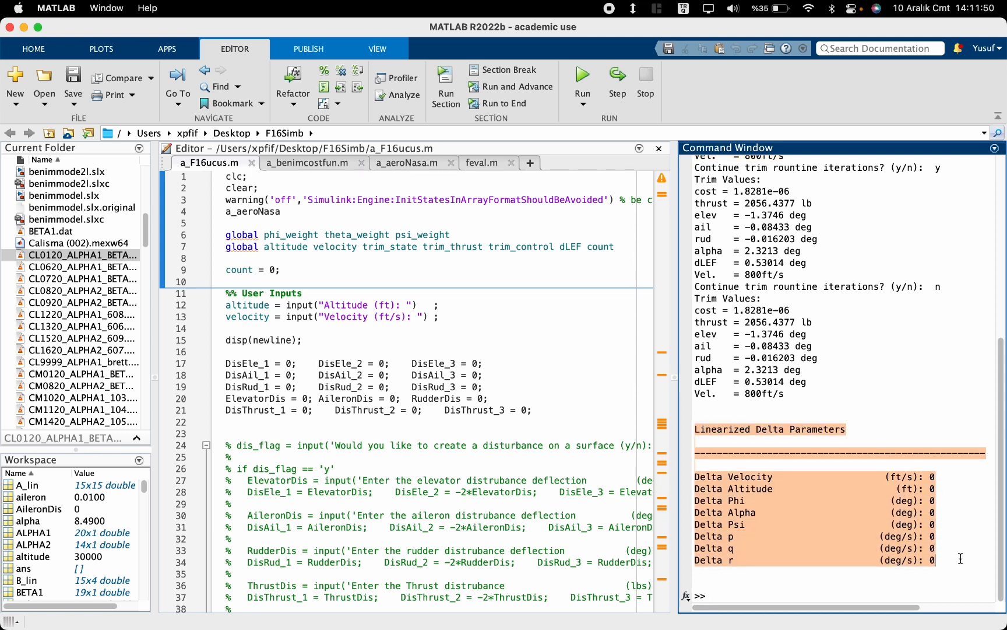
click(961, 558)
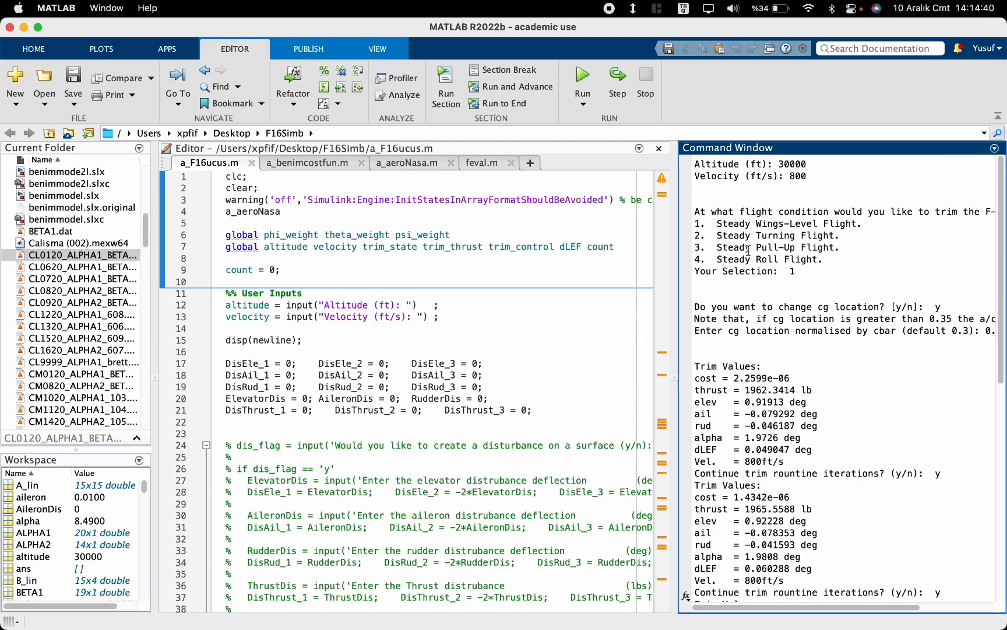
Step: Review the new run's output from the beginning and check the center-of-gravity location entered for it
scroll(747, 251, down, 10)
scroll(775, 422, up, 10)
scroll(922, 354, right, 3)
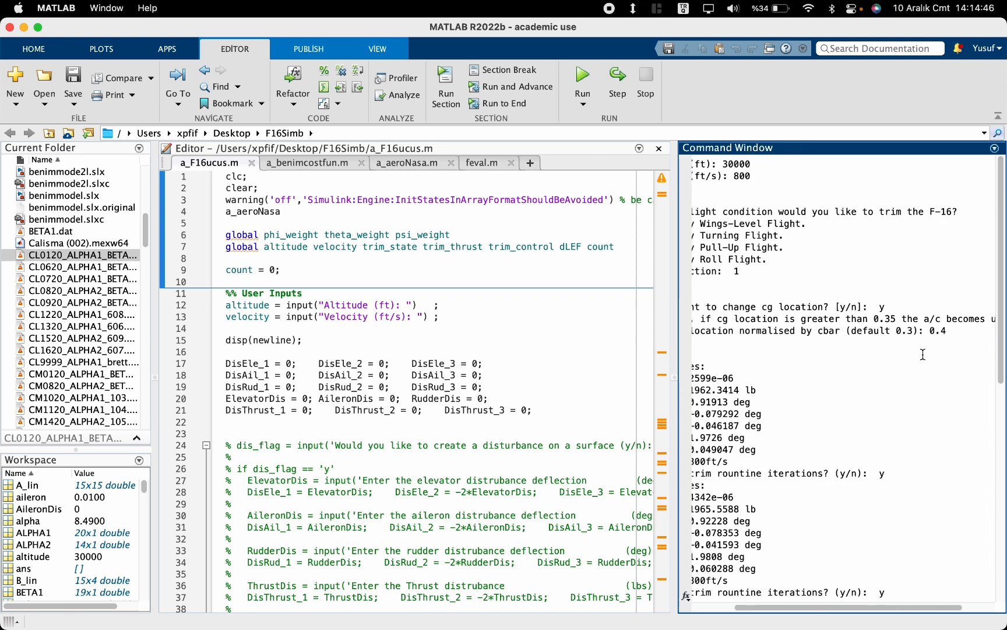
drag(954, 330, 771, 330)
click(771, 331)
scroll(775, 331, left, 3)
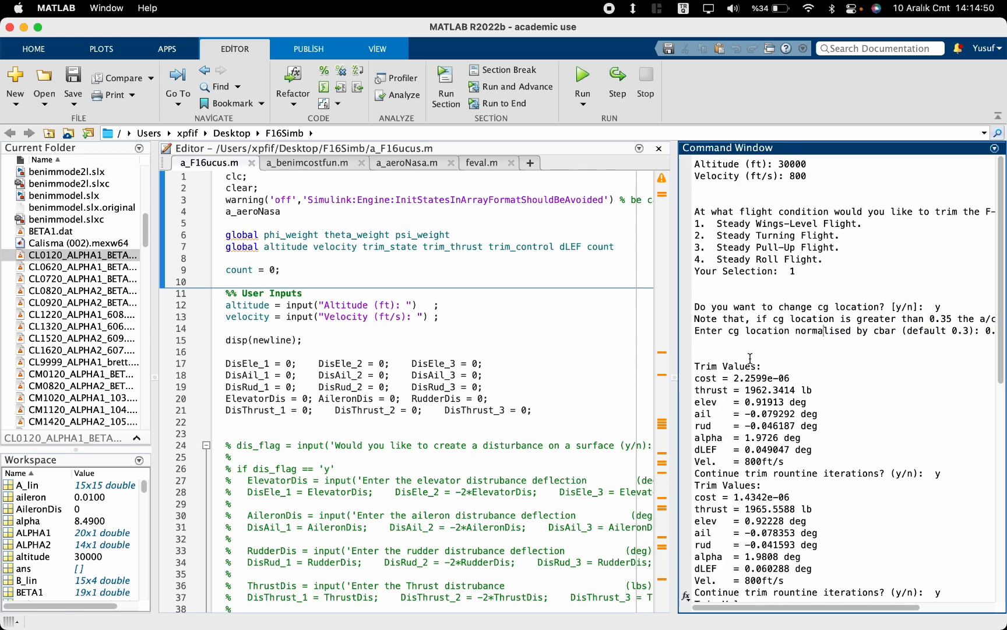
Step: Review the new run's trim iteration output and its Linearized Delta Parameters list
mouse_move(695, 327)
mouse_down()
mouse_move(750, 378)
mouse_move(752, 359)
mouse_move(768, 366)
mouse_move(759, 344)
mouse_move(692, 309)
mouse_move(693, 296)
mouse_move(698, 344)
mouse_up()
click(697, 344)
text(n)
key(Return)
drag(693, 427, 974, 554)
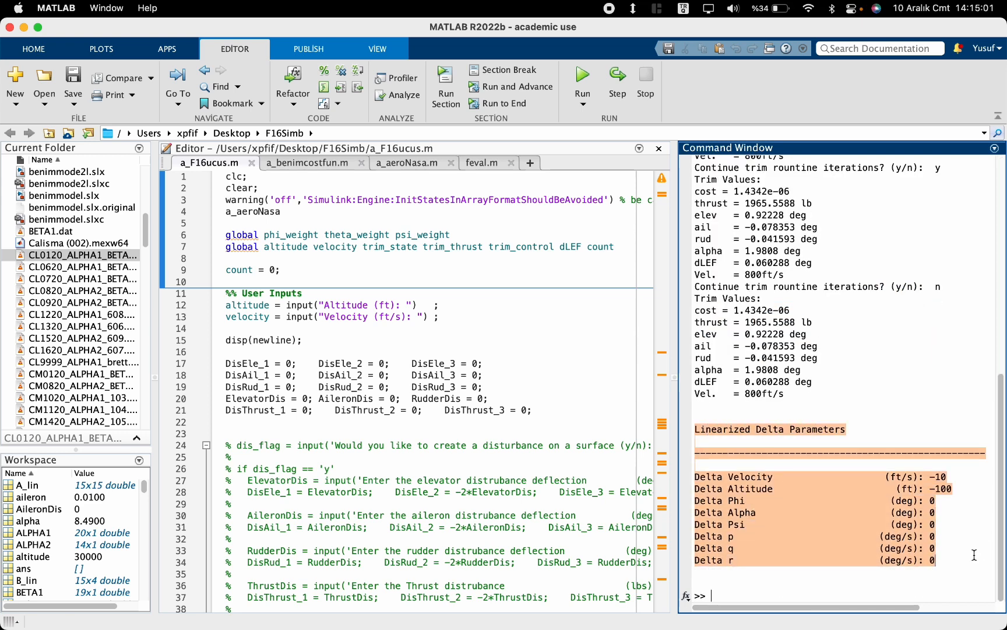
click(974, 554)
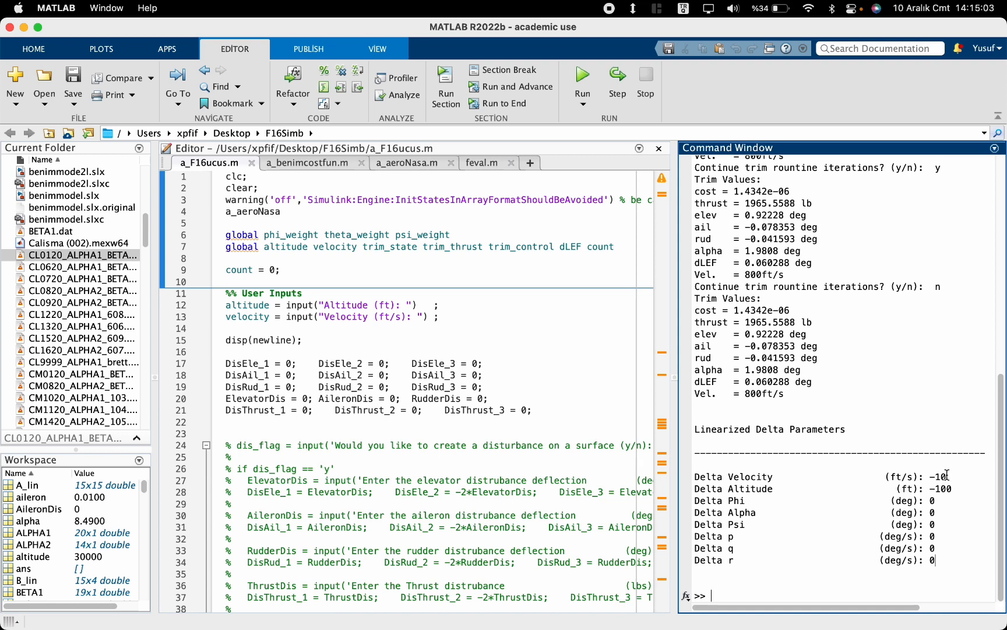
Step: Check the Delta Velocity and Delta Altitude entries of the new run
drag(947, 475, 725, 476)
click(904, 473)
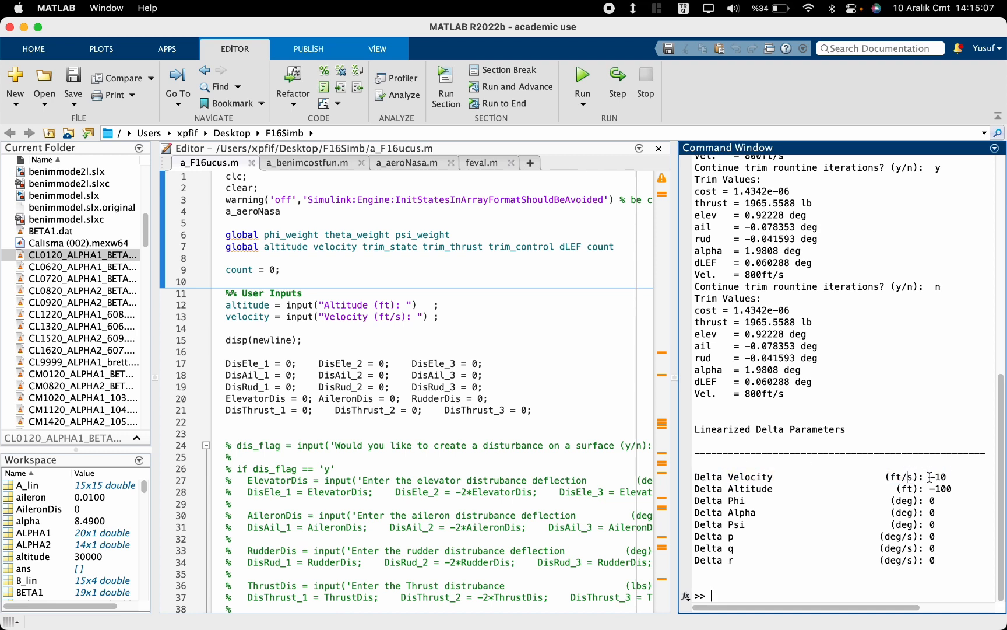
drag(928, 476, 950, 479)
click(957, 488)
drag(929, 488, 958, 488)
click(959, 488)
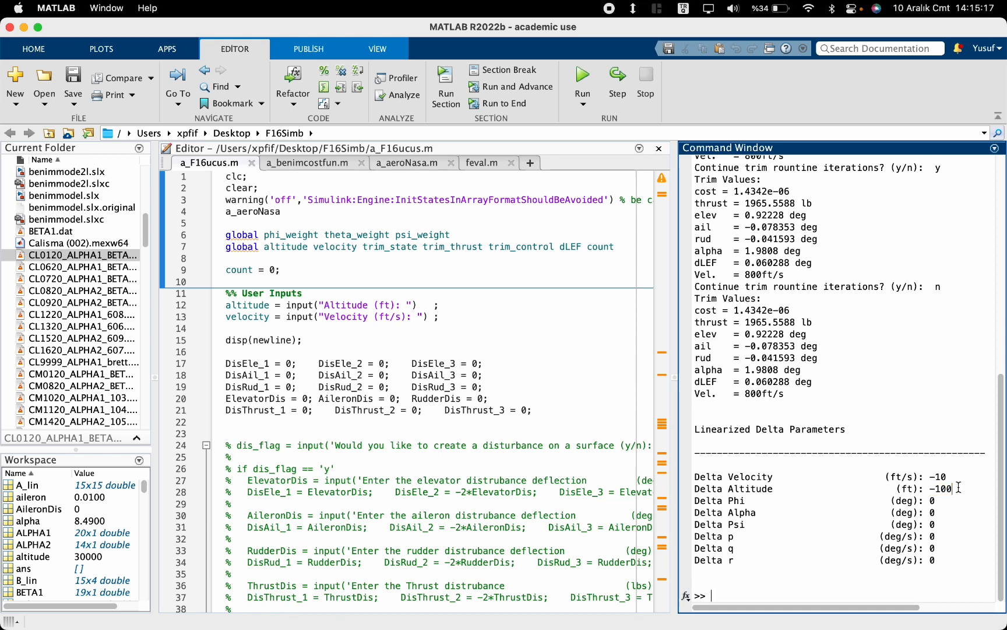